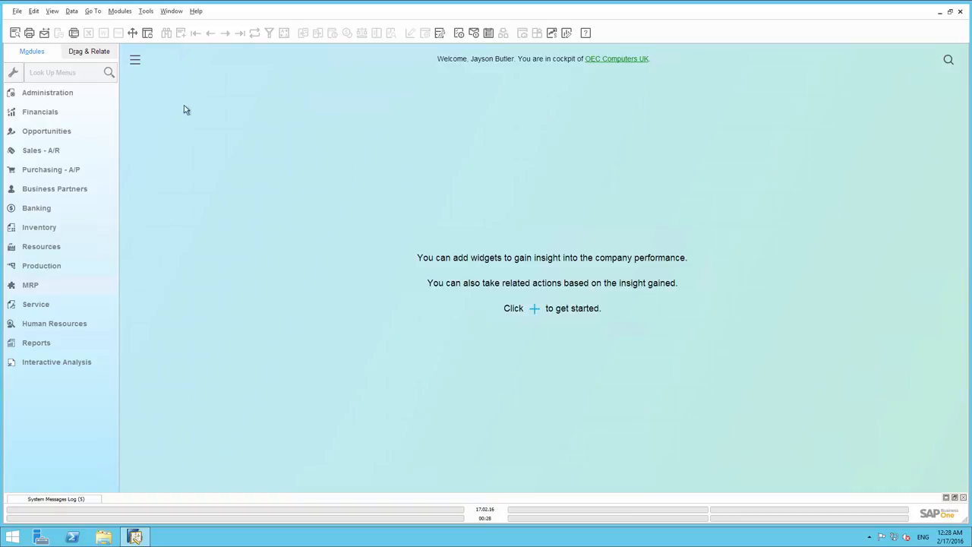
Open a new MRP forecast and enter 2016 1H as both the forecast code and the forecast name.
click(61, 286)
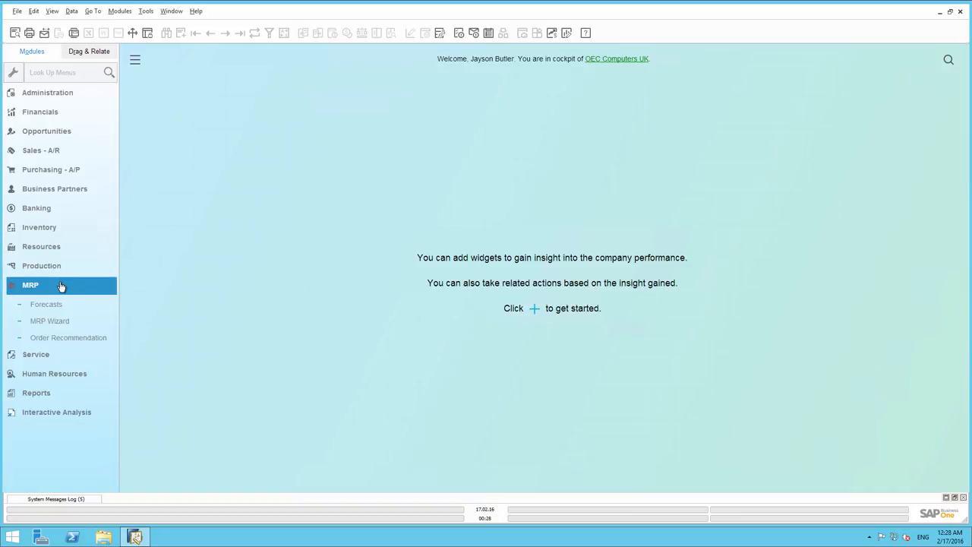
click(60, 306)
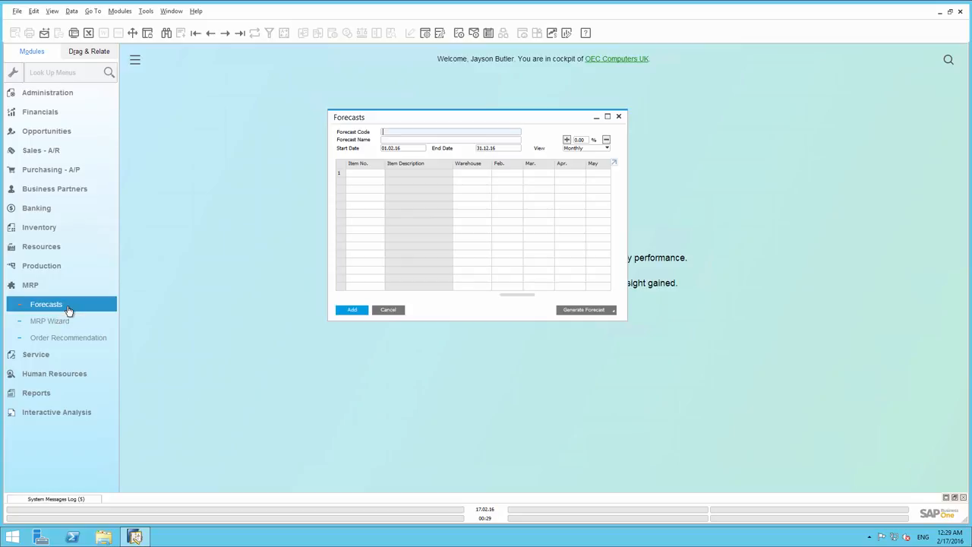
text(2016 S)
text(H)
key(Tab)
text(2016)
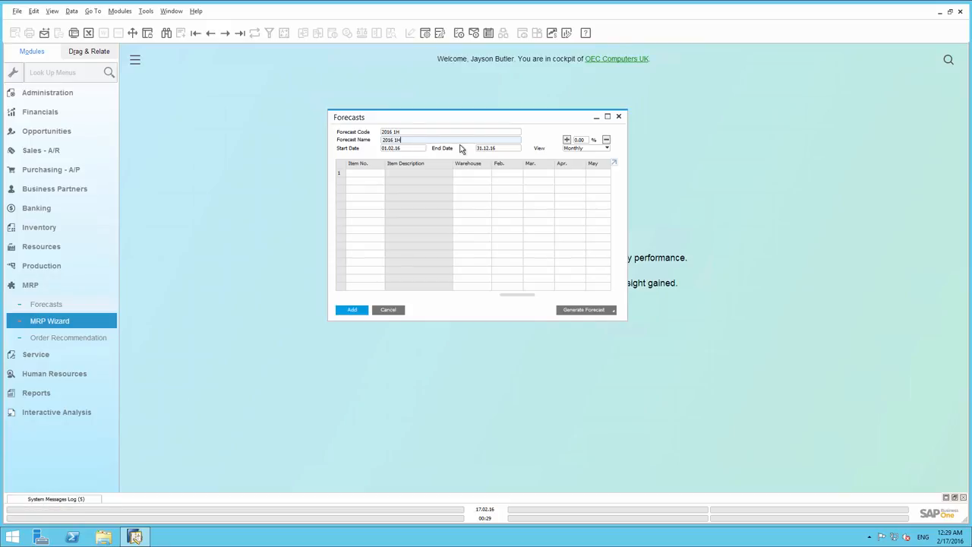
Set the forecast's end date to 31.07.16 and choose the Monthly view.
click(509, 150)
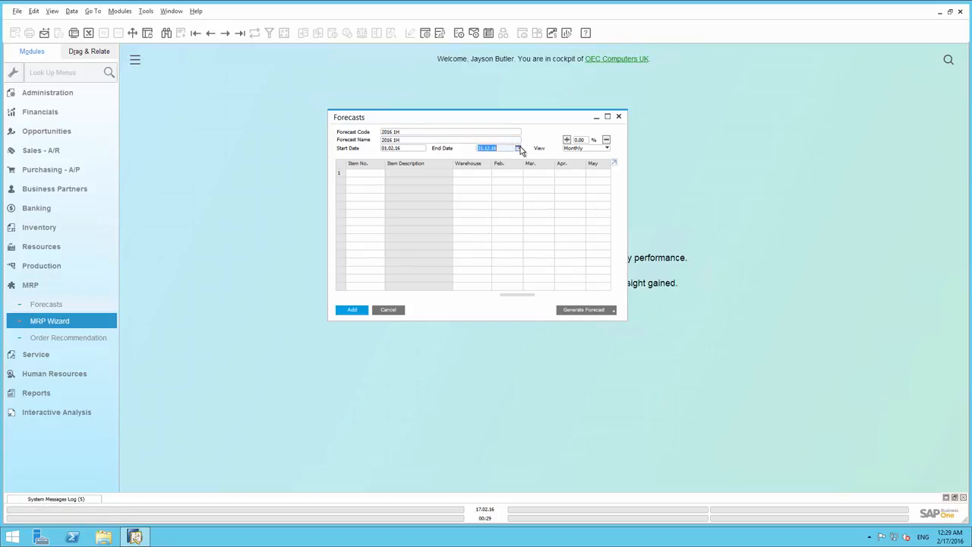
click(518, 148)
click(531, 161)
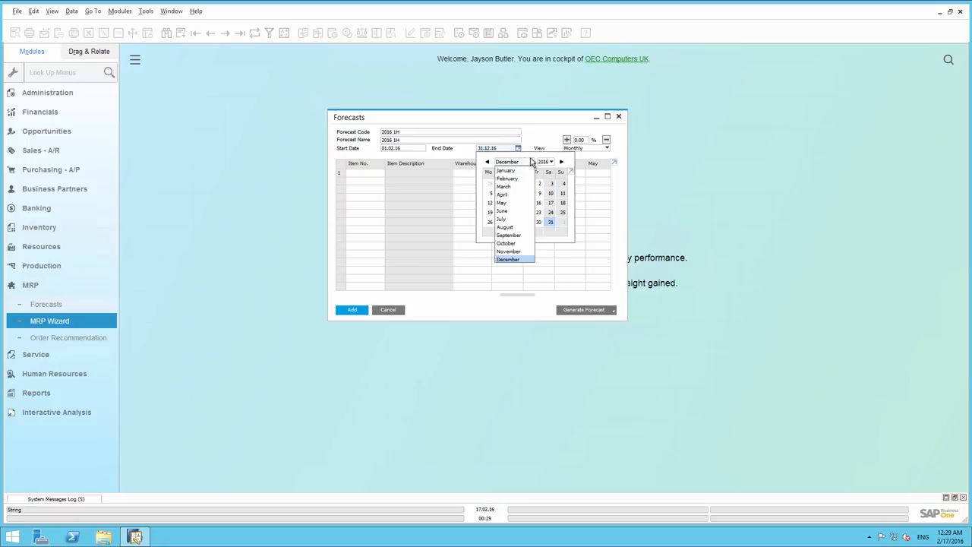
click(511, 219)
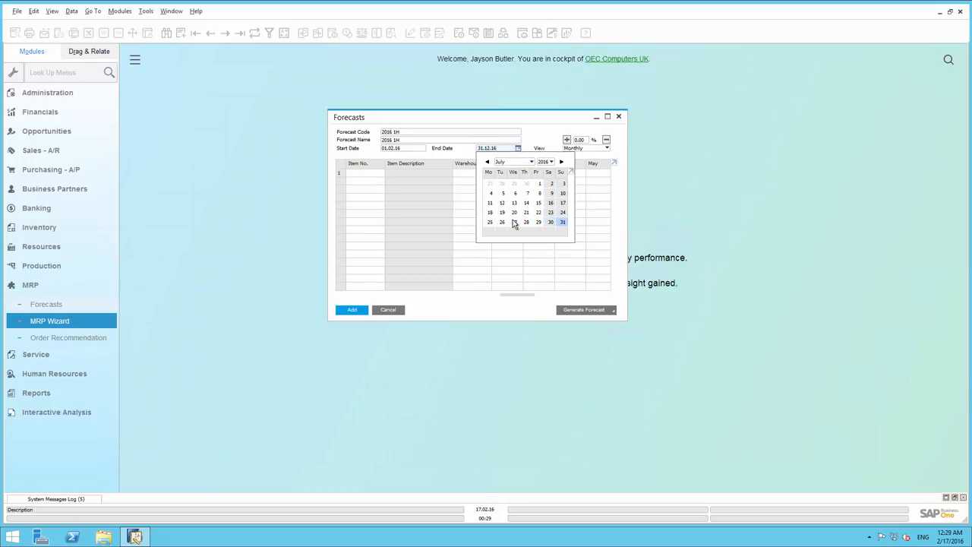
click(563, 223)
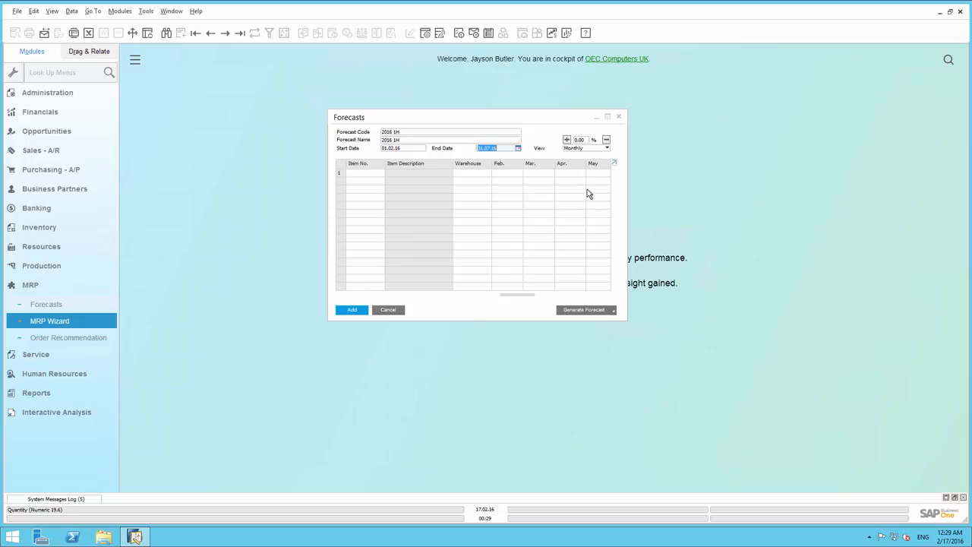
click(595, 149)
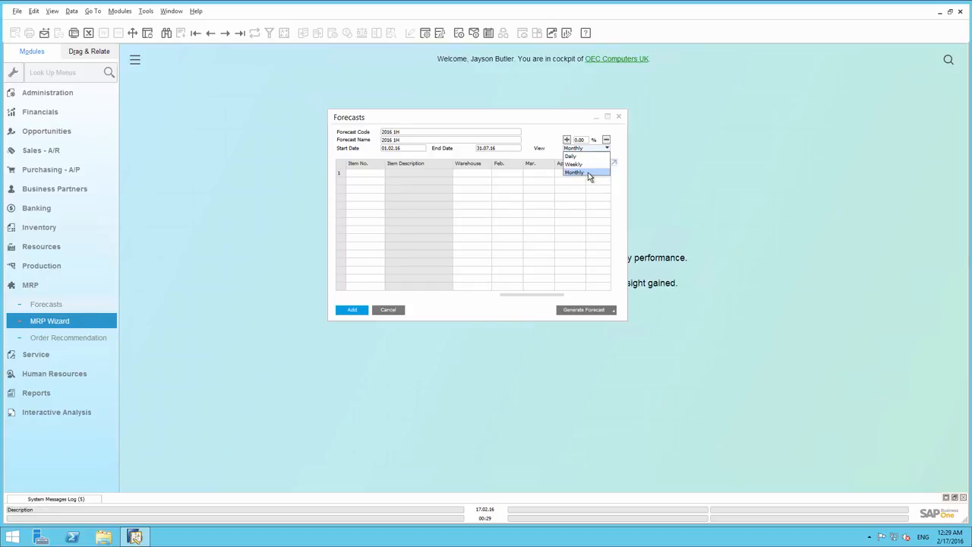
click(589, 173)
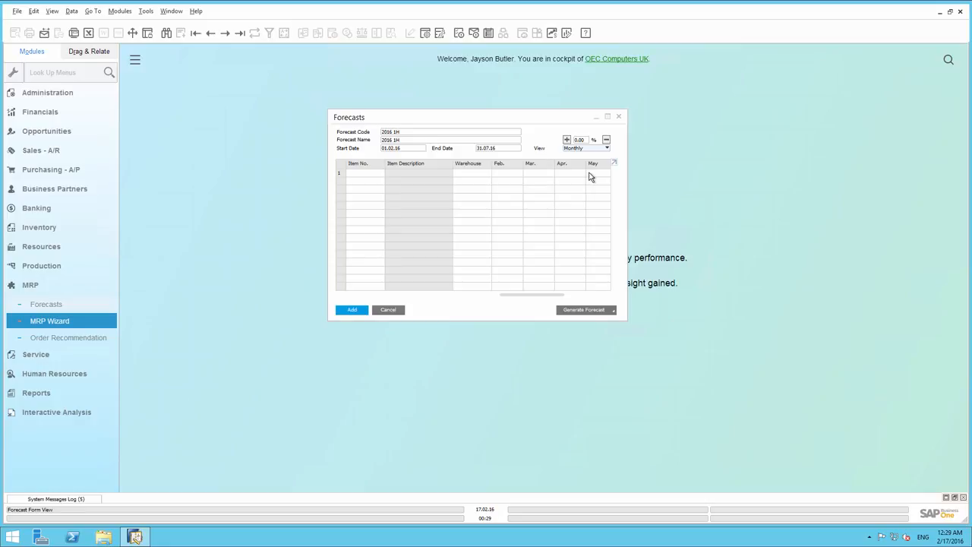
Start an Intelligent Forecast for the item range from A00001 to A00003.
click(612, 312)
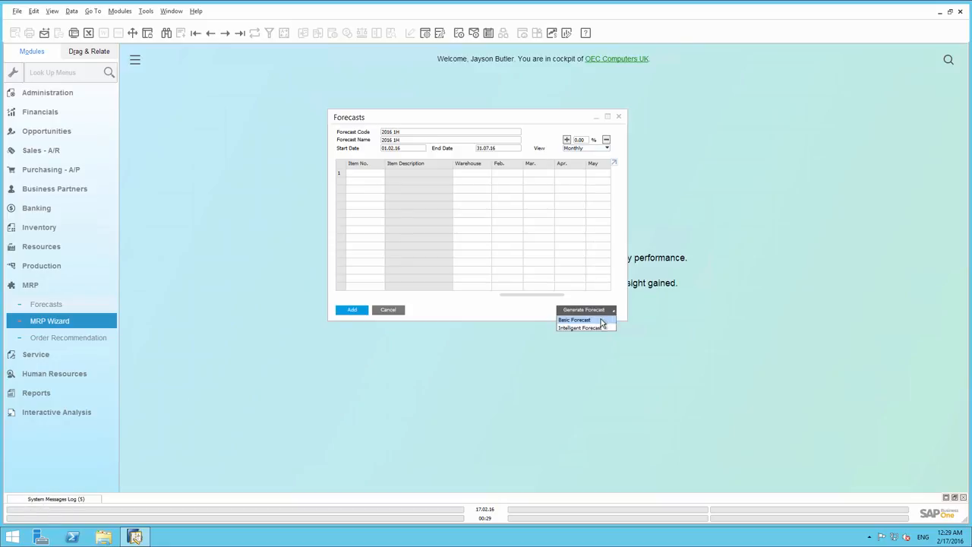
click(602, 328)
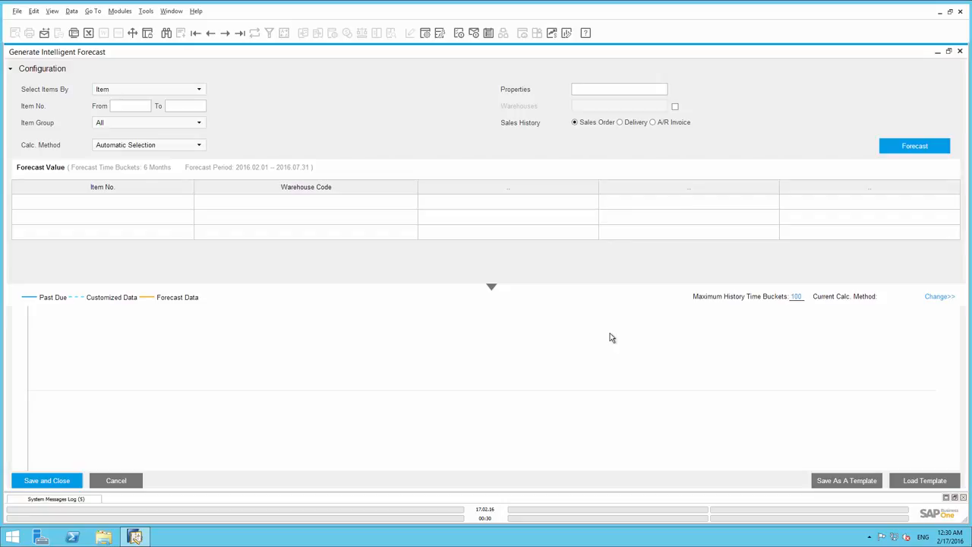
click(129, 92)
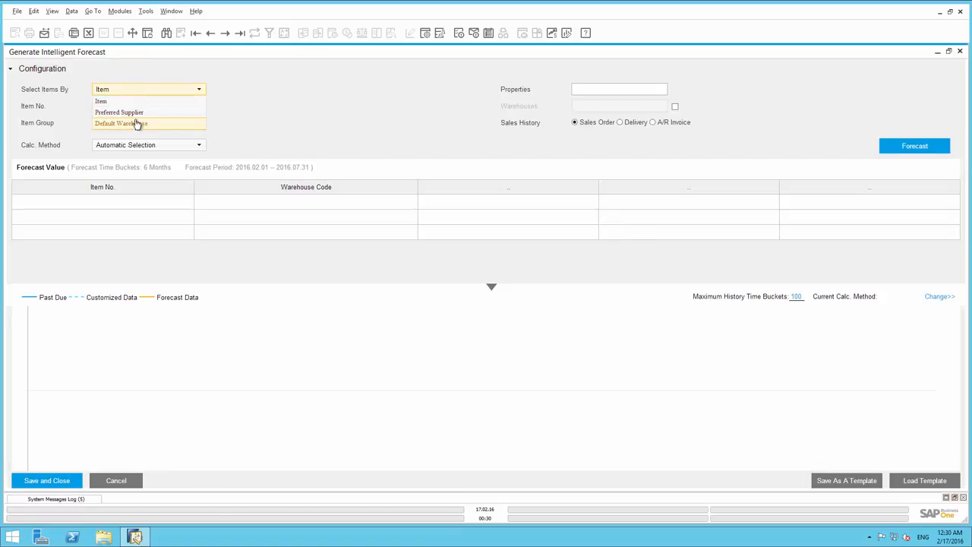
click(232, 98)
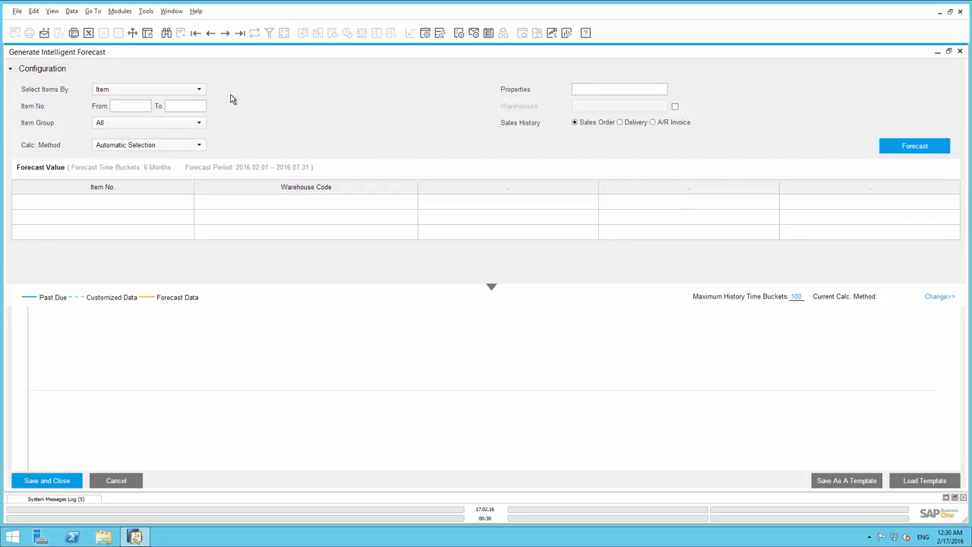
click(145, 106)
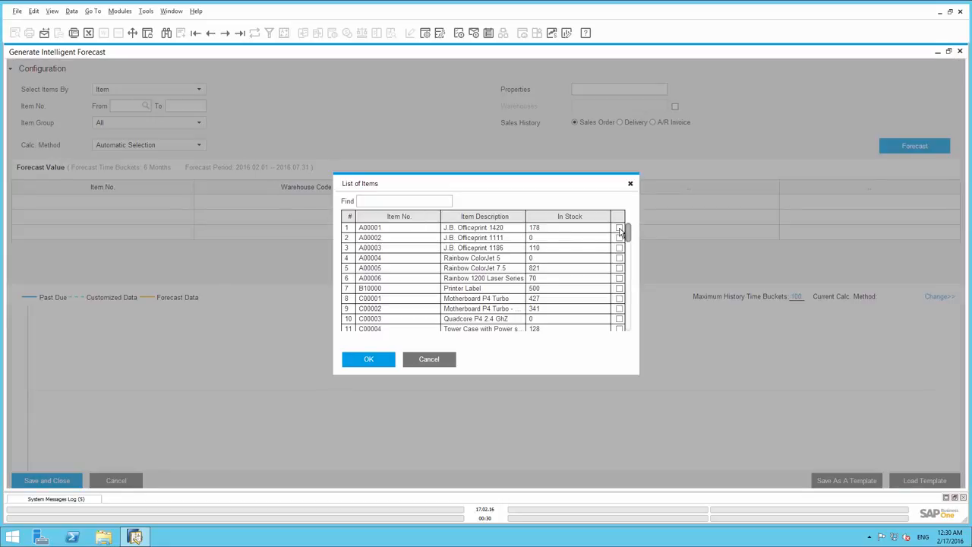
click(619, 228)
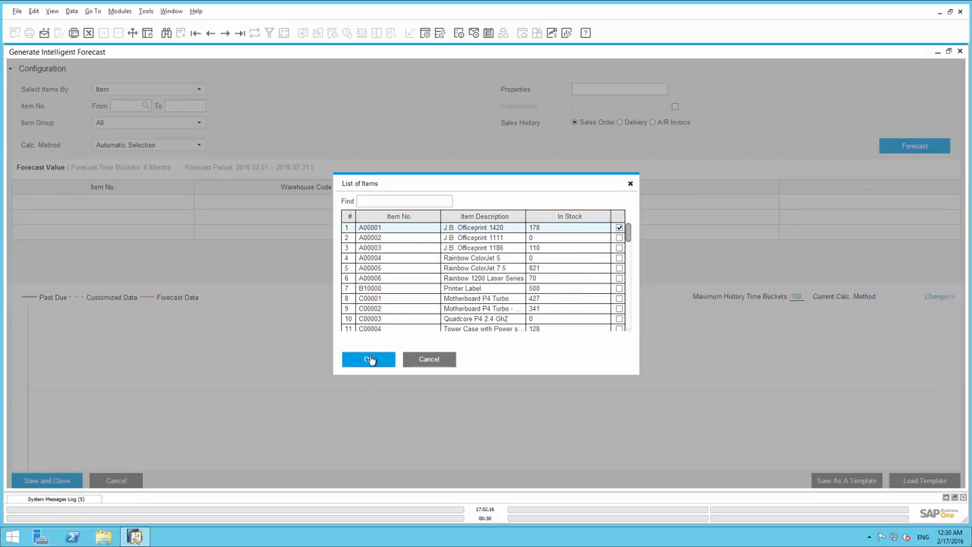
click(369, 361)
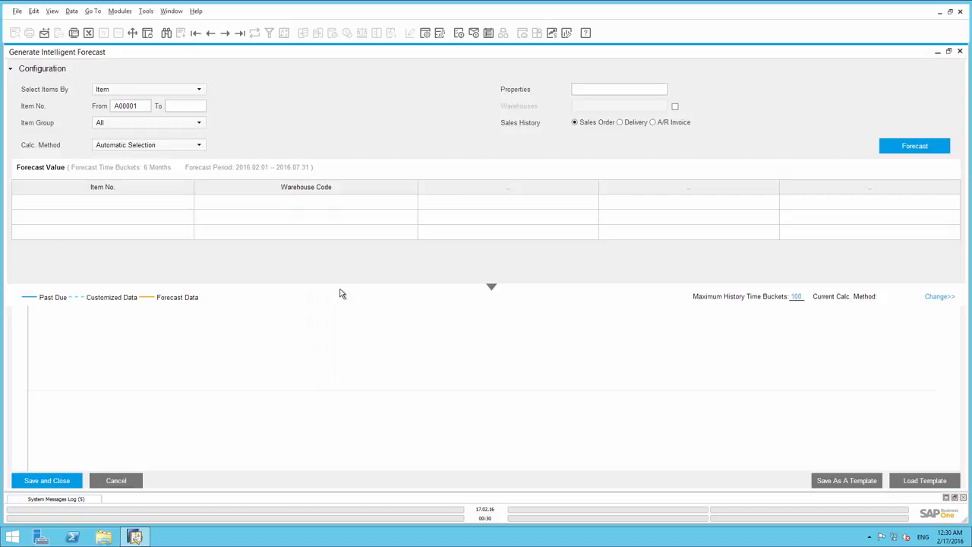
click(201, 107)
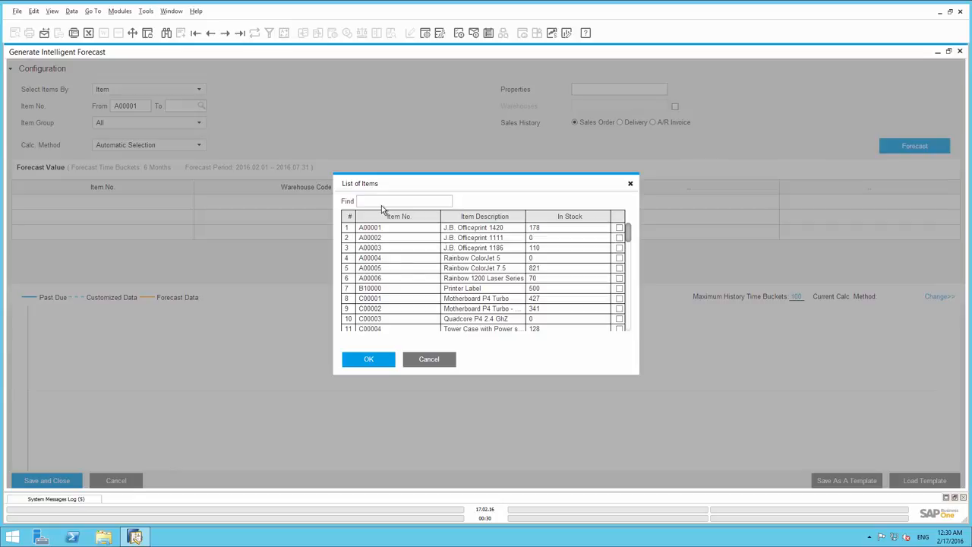
click(619, 247)
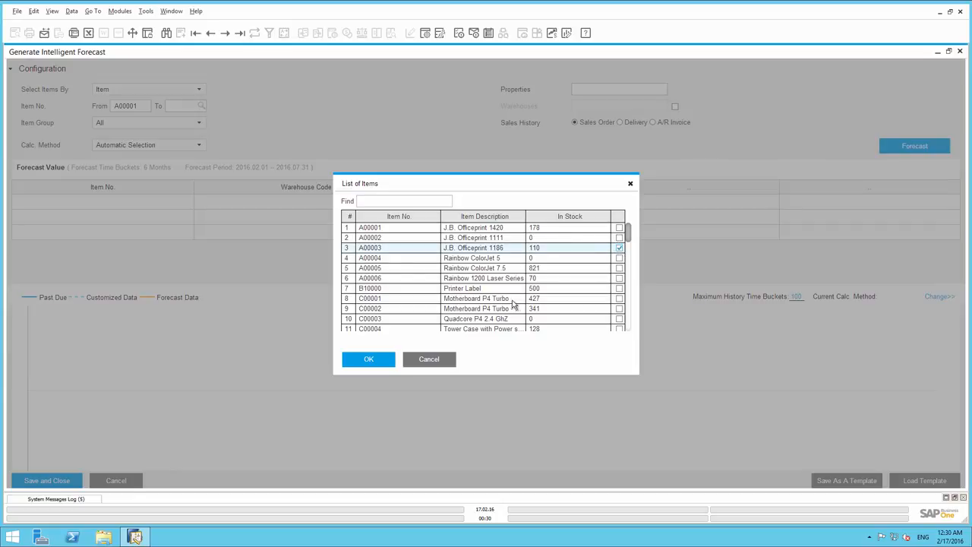
click(382, 360)
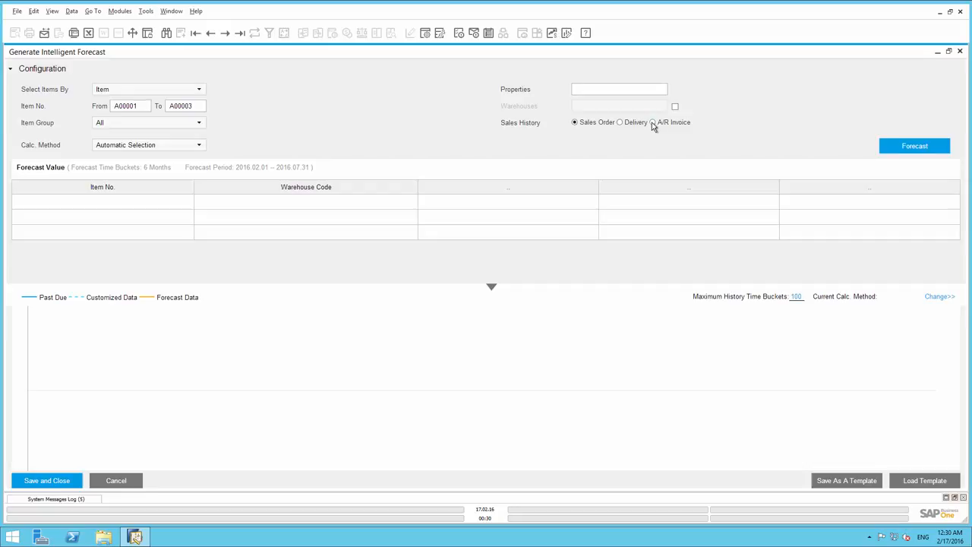
Generate the forecast from A/R Invoice sales history and lower item A00001's 2010-02 quantity peak to about 40.
click(921, 147)
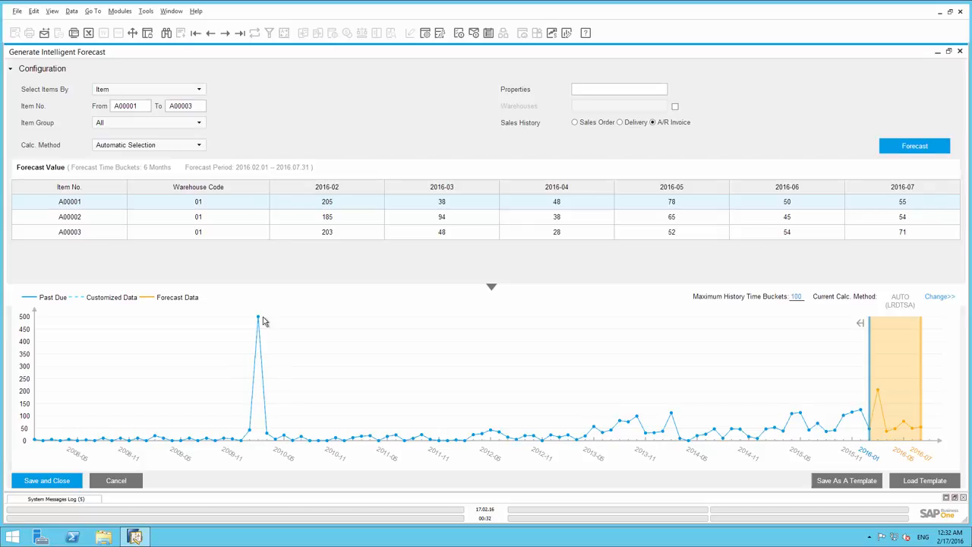
mouse_move(260, 319)
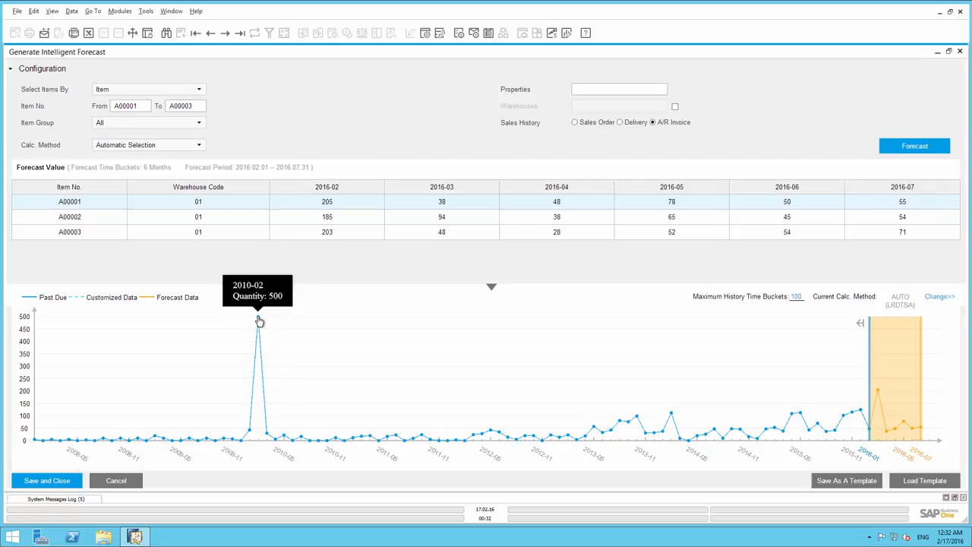
drag(257, 354, 258, 434)
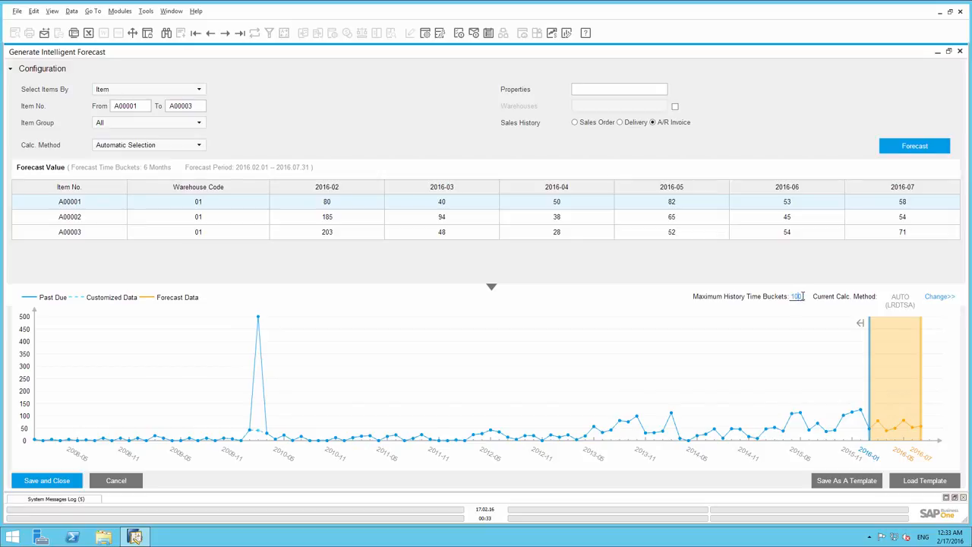
Limit the maximum history time buckets to 24 and regenerate the forecast.
drag(801, 297, 788, 300)
text(24)
click(899, 146)
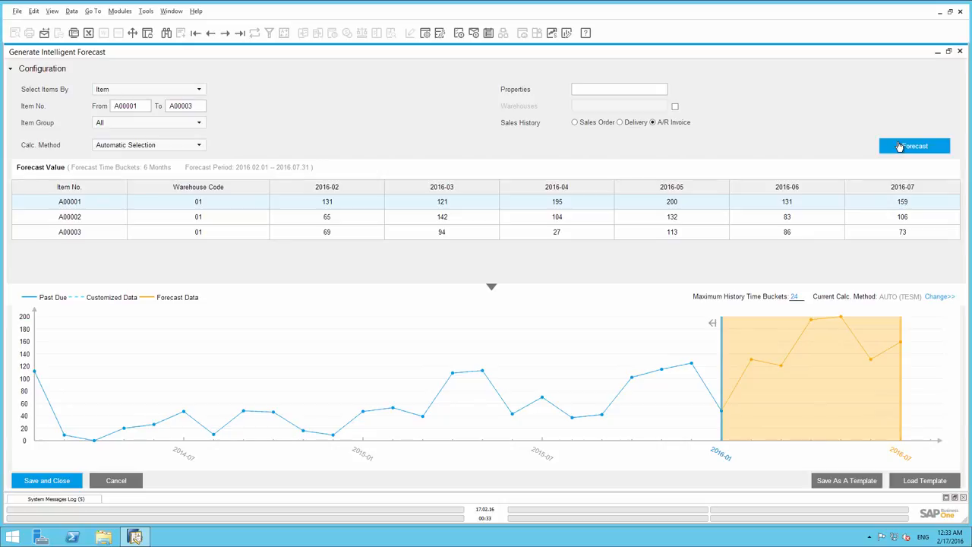
Move the forecast start line on item A00001's chart back two months to 2015-11.
drag(721, 334, 663, 341)
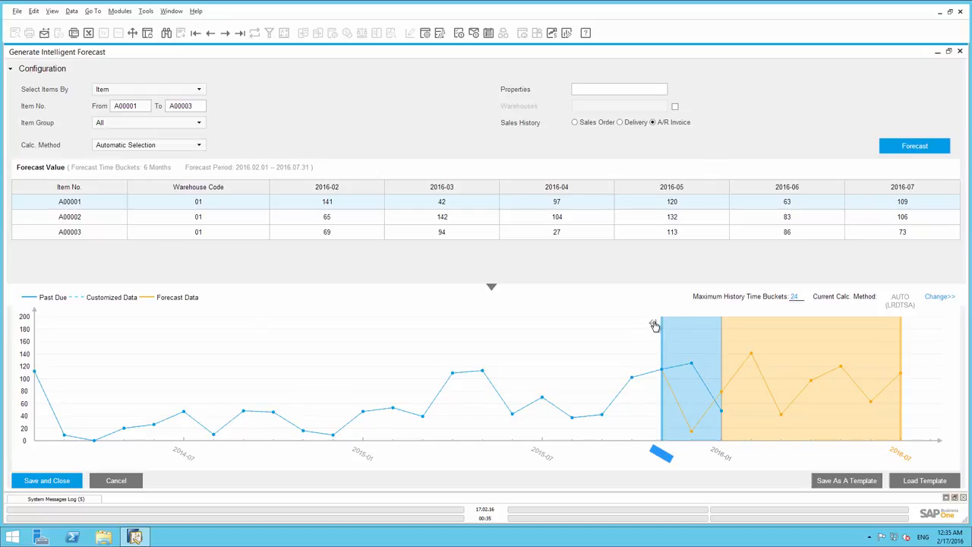
click(652, 323)
Save and close the intelligent forecast, and add the 2016 1H forecast to the system.
click(47, 480)
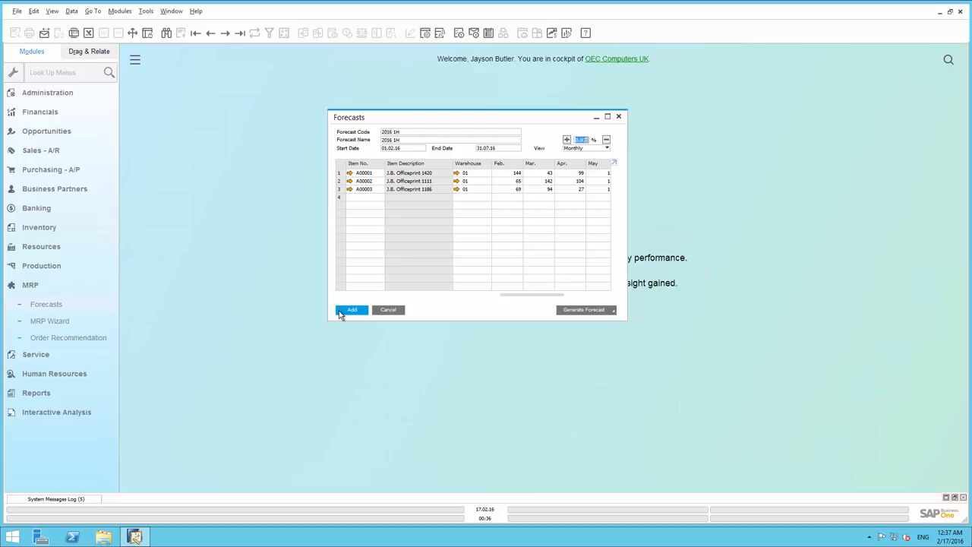
click(352, 309)
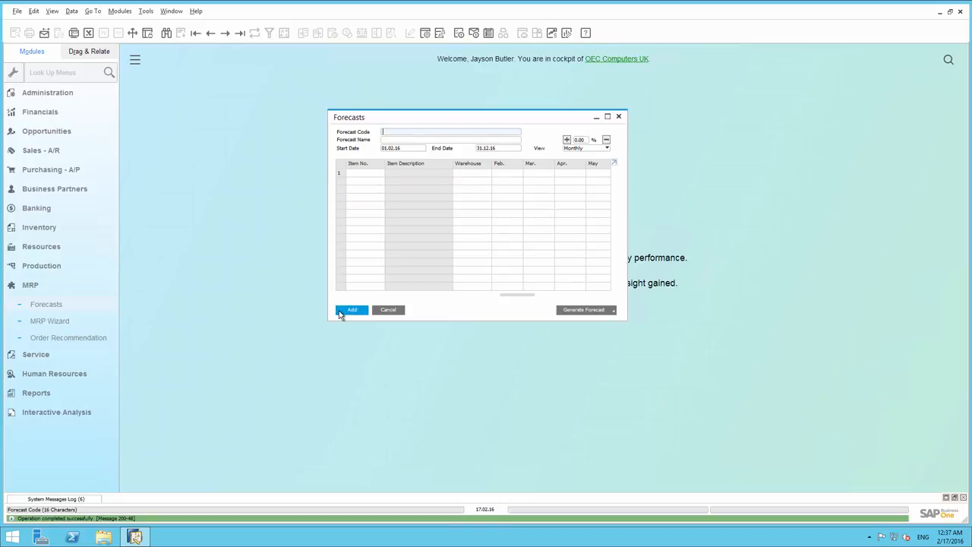